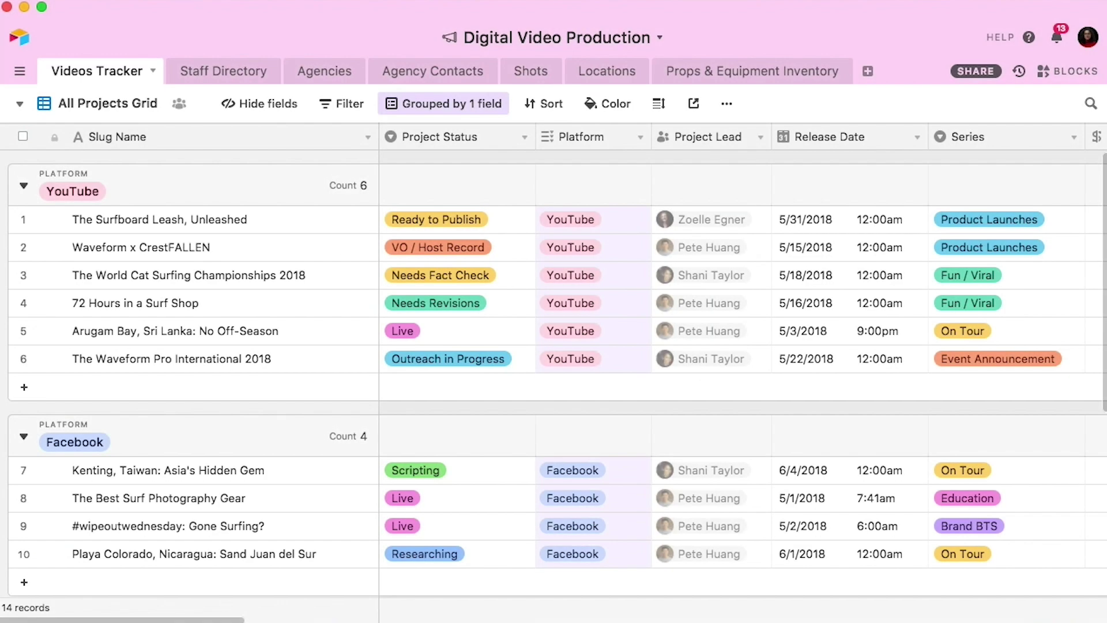
- Open the blocks dashboard beside the grid and add an Embed block to Dashboard 1
left_click(1068, 72)
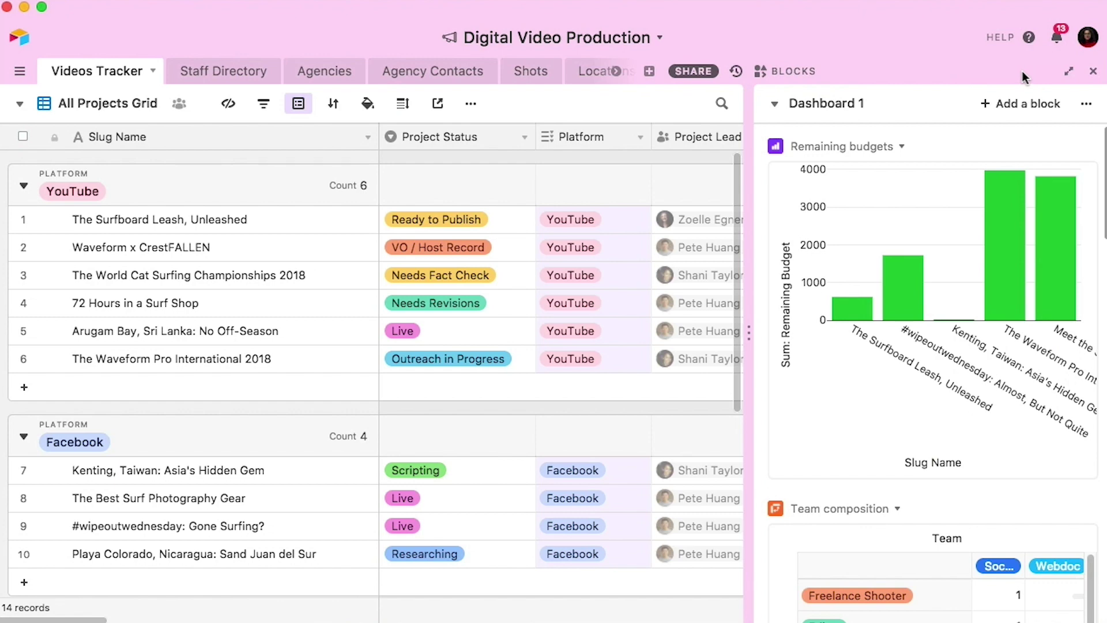
left_click(1026, 107)
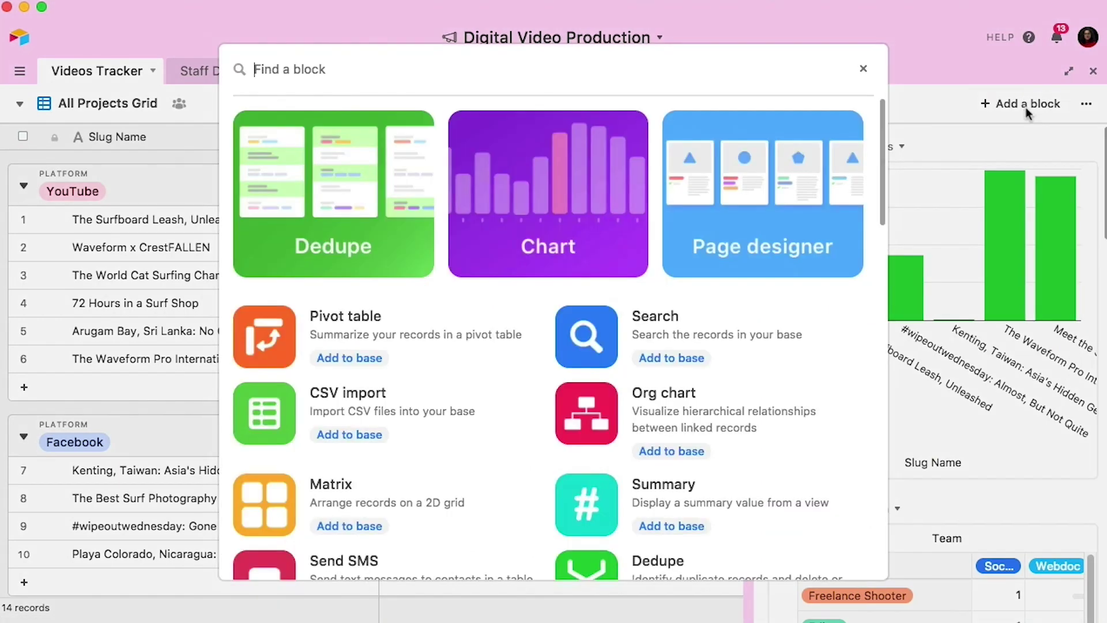
type("embed")
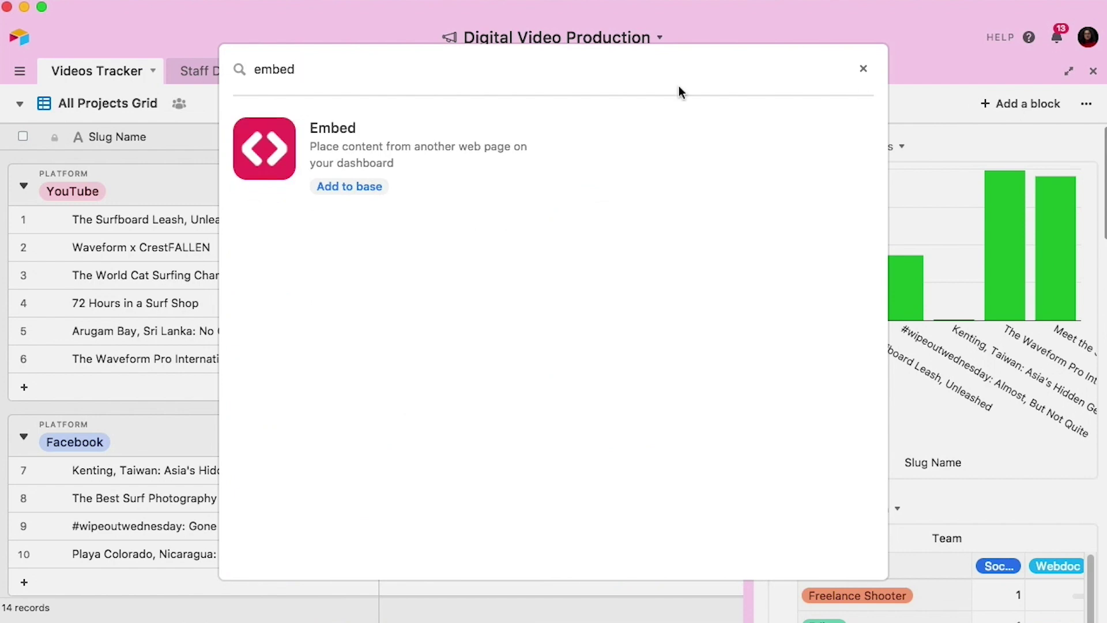
left_click(350, 185)
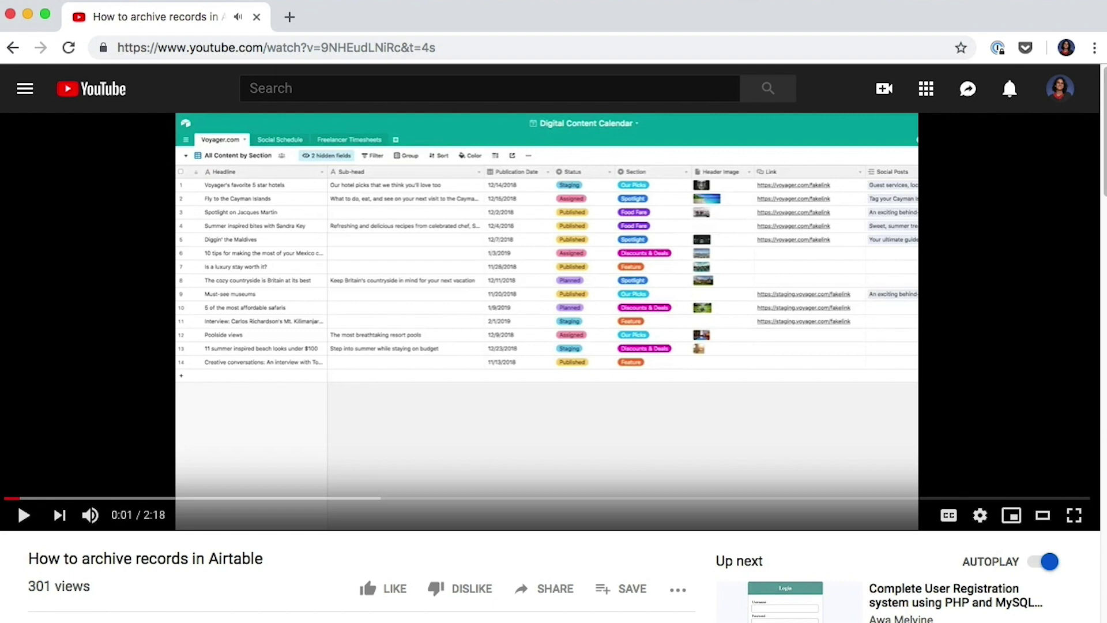
- Select the full web address of the 'How to archive records in Airtable' YouTube video
left_click(207, 47)
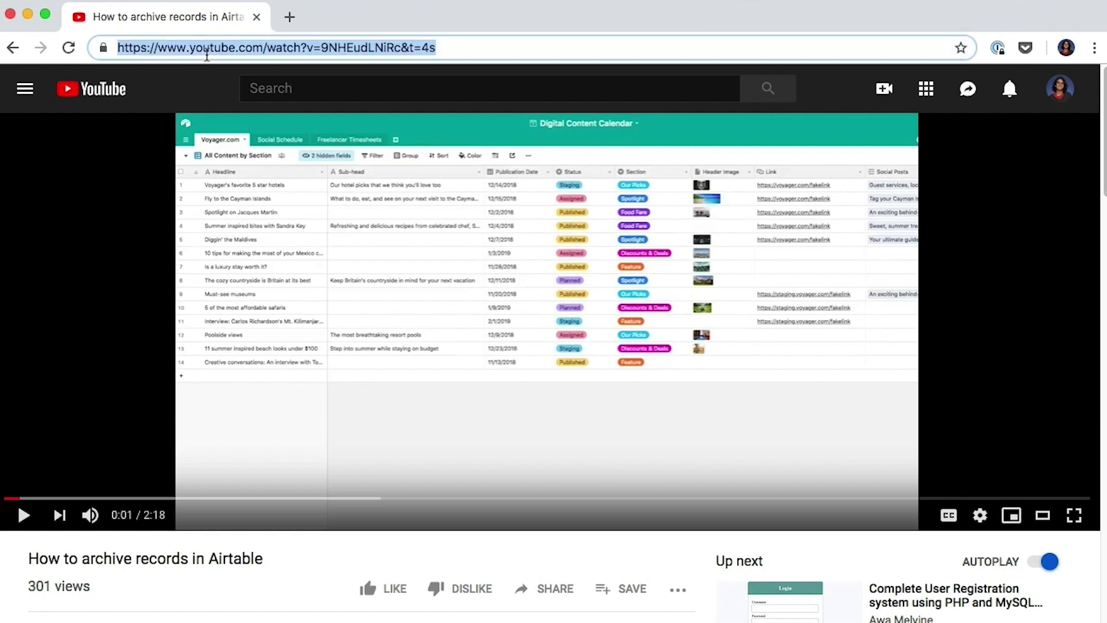
- Load the copied tutorial video URL into the Airtable Embed block's Website URL field
key("super+c")
key("super+Tab")
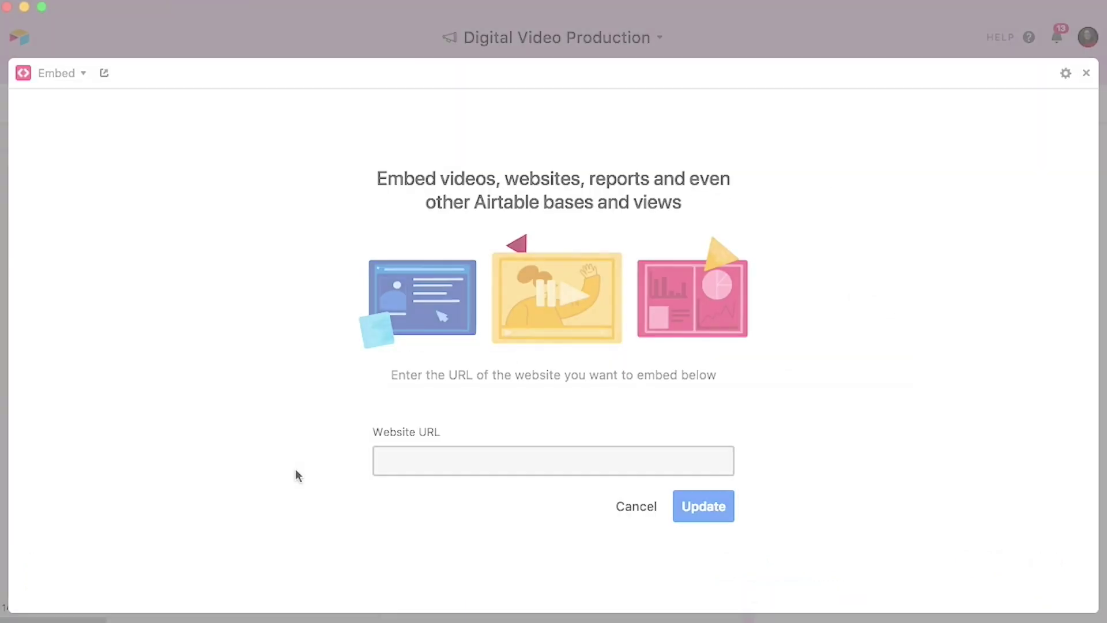
key("super+v")
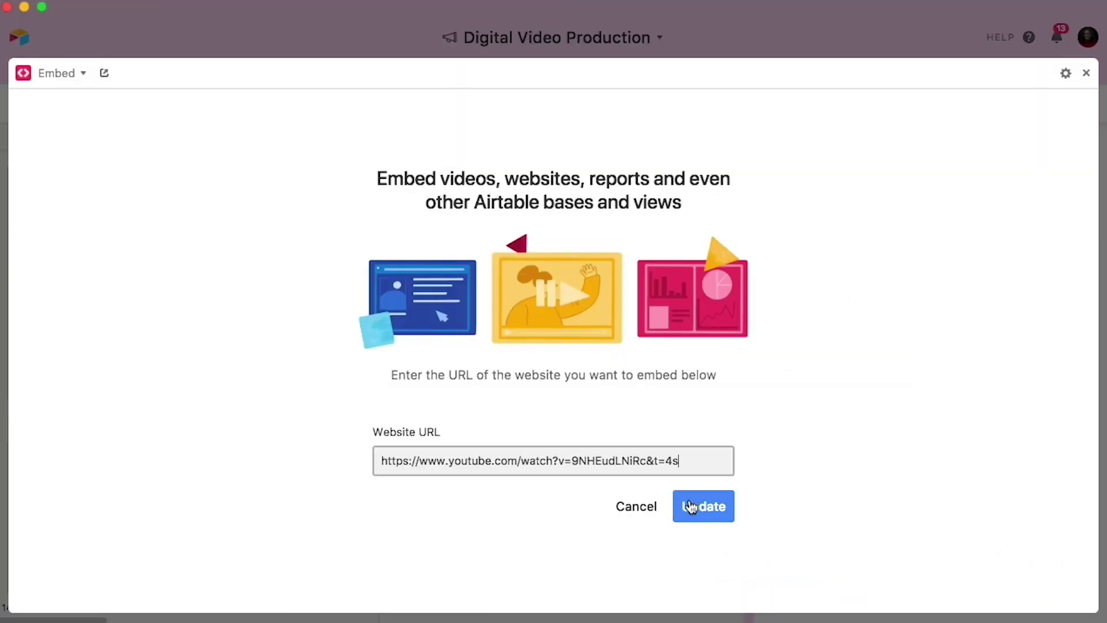
left_click(703, 506)
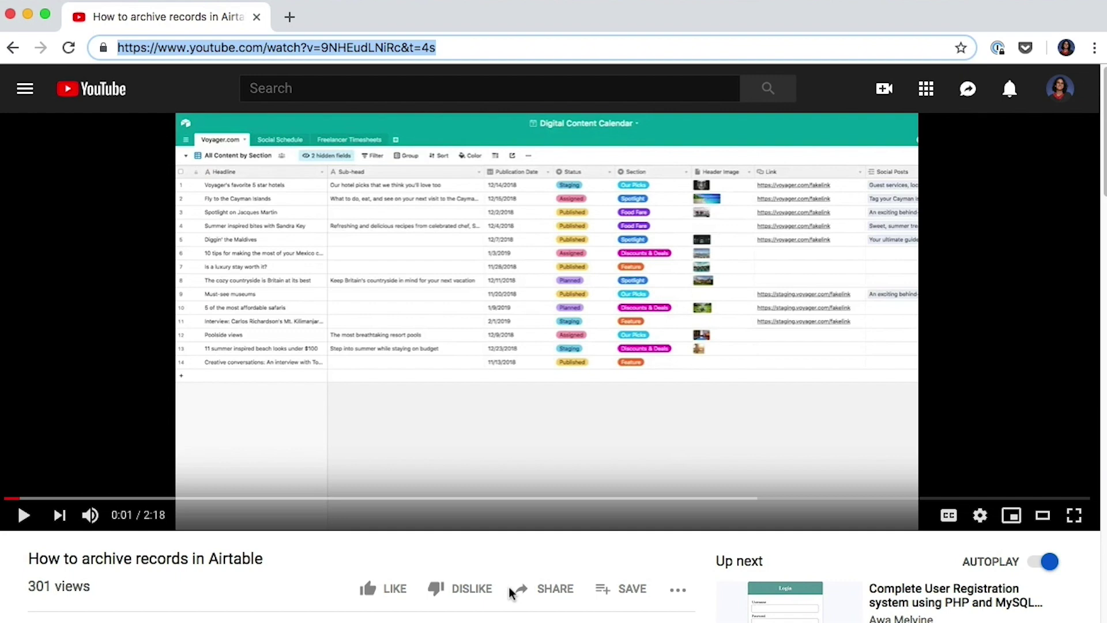
- Copy the tutorial video's iframe embed code from YouTube's Share > Embed panel
left_click(555, 589)
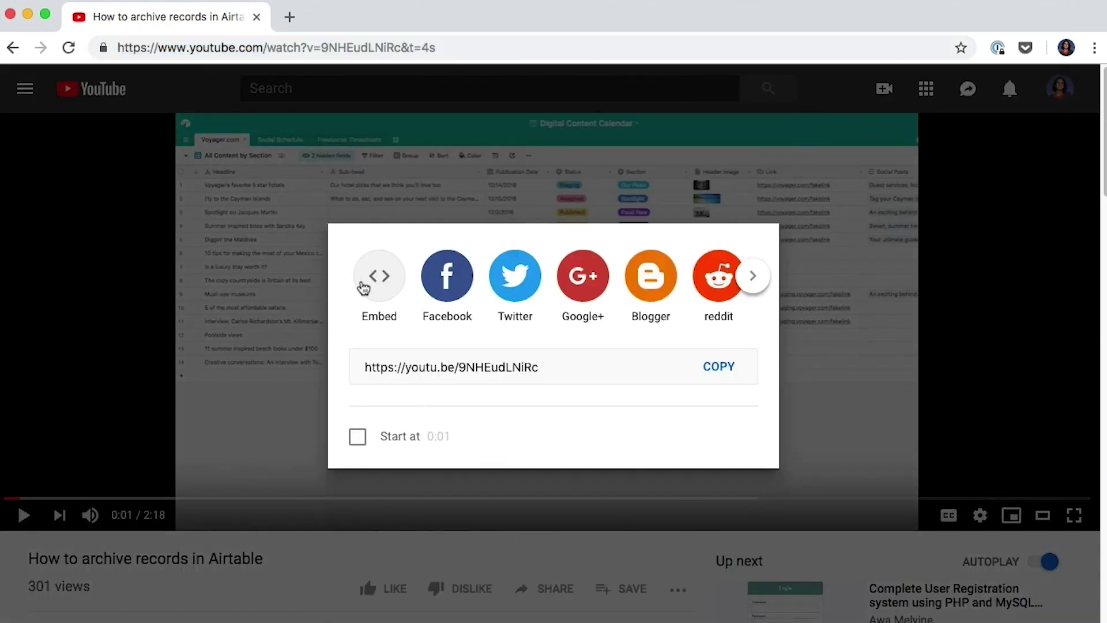
left_click(363, 288)
left_click(798, 386)
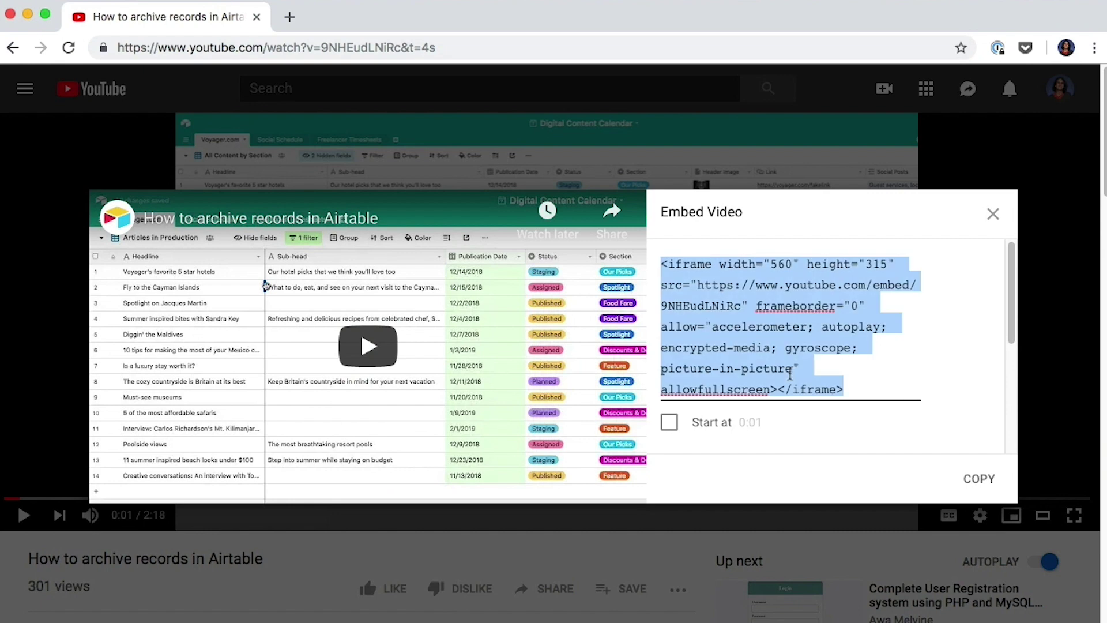
left_click(968, 481)
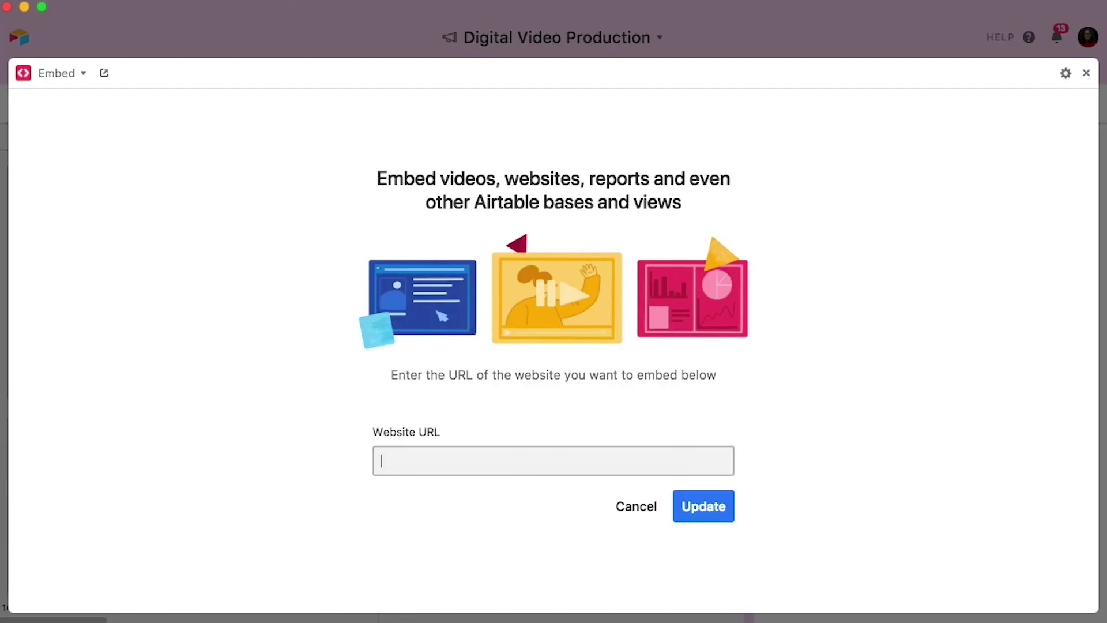
- Load the copied embed code into the YouTube block and open that block's settings
key("super+v")
left_click(704, 506)
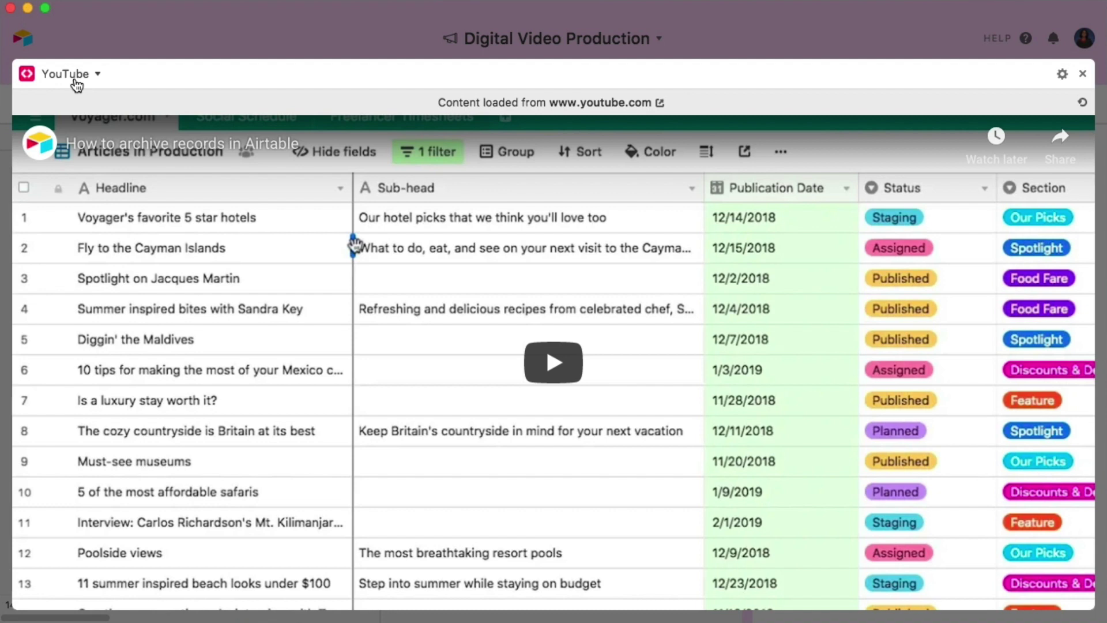
left_click(97, 75)
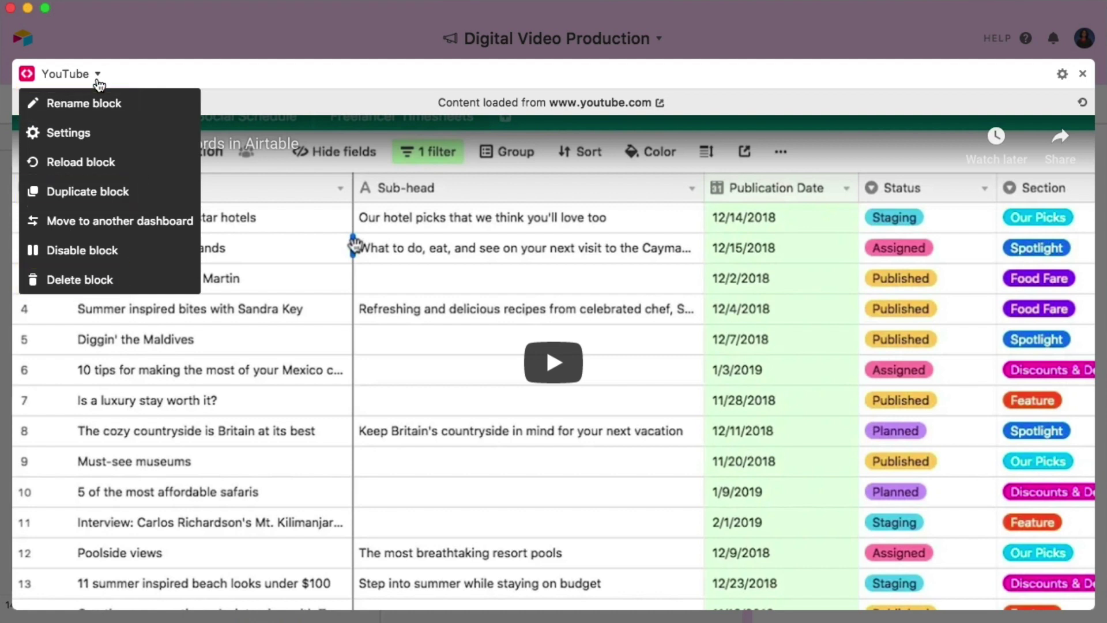
left_click(68, 133)
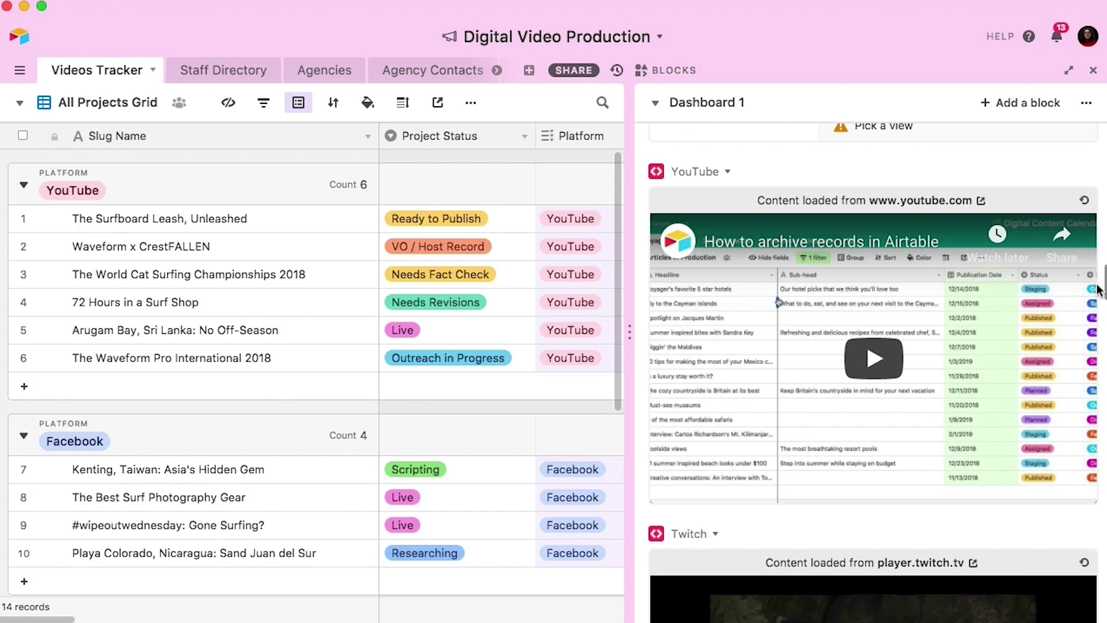
scroll(1098, 290, "down", 5)
scroll(1099, 302, "down", 5)
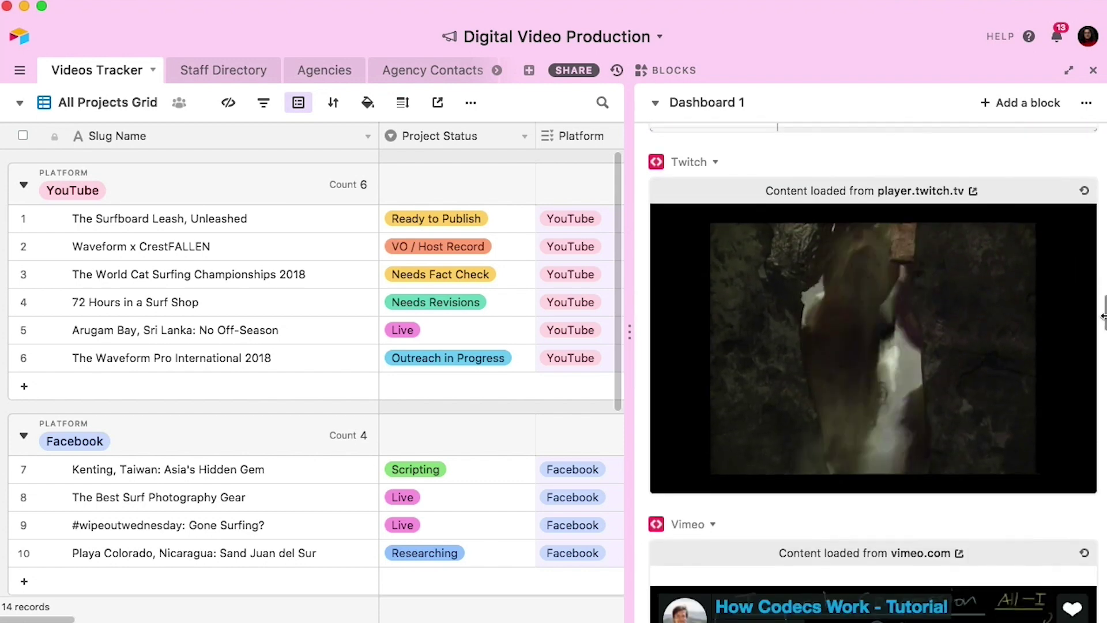
scroll(1101, 316, "down", 5)
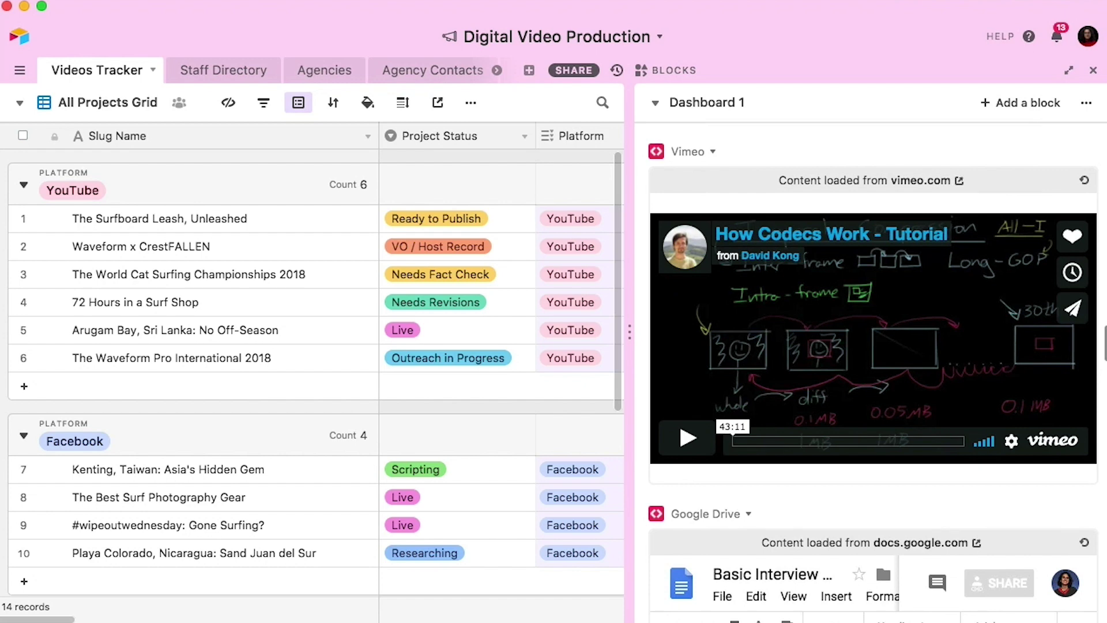
scroll(1098, 329, "down", 5)
scroll(1098, 329, "down", 5)
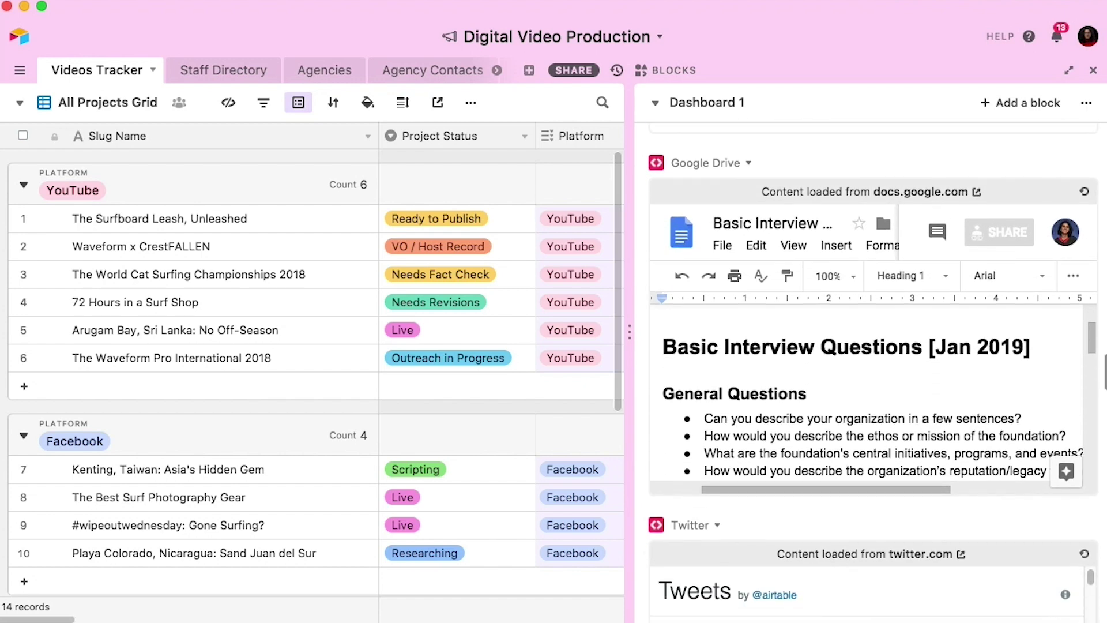
scroll(1101, 372, "down", 5)
scroll(1101, 389, "down", 5)
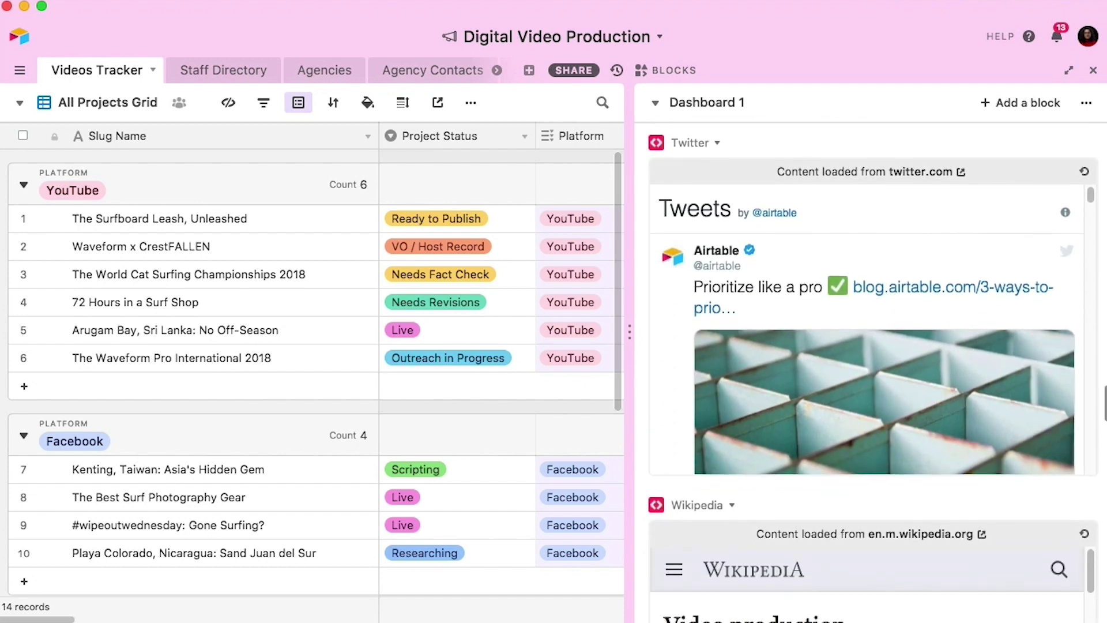
scroll(1100, 389, "down", 5)
scroll(1101, 389, "down", 3)
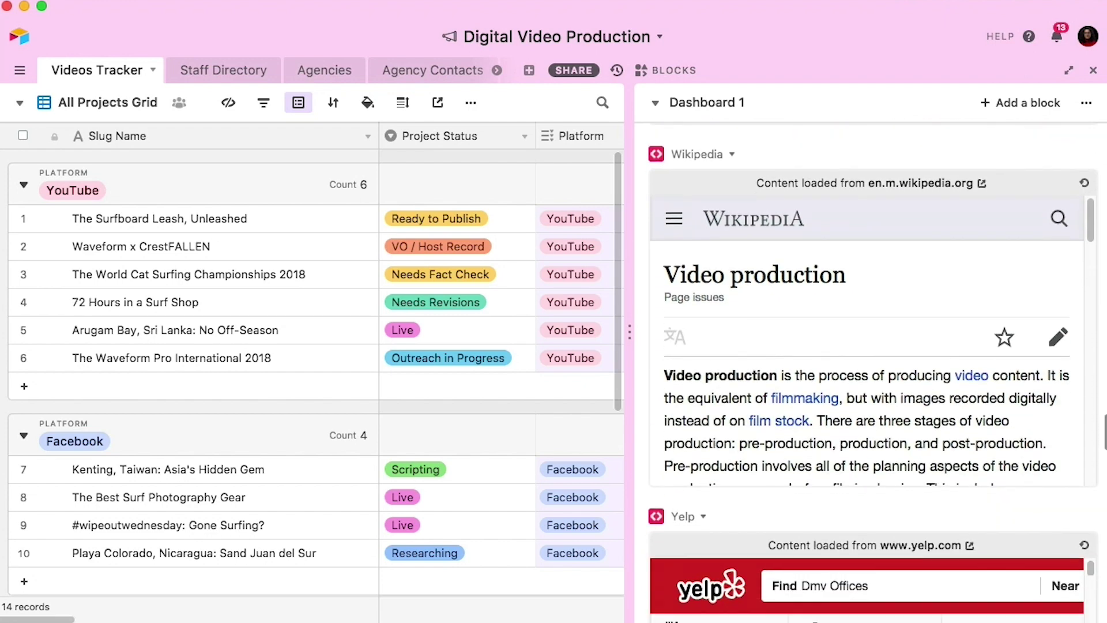
scroll(1100, 389, "down", 5)
scroll(1101, 389, "down", 3)
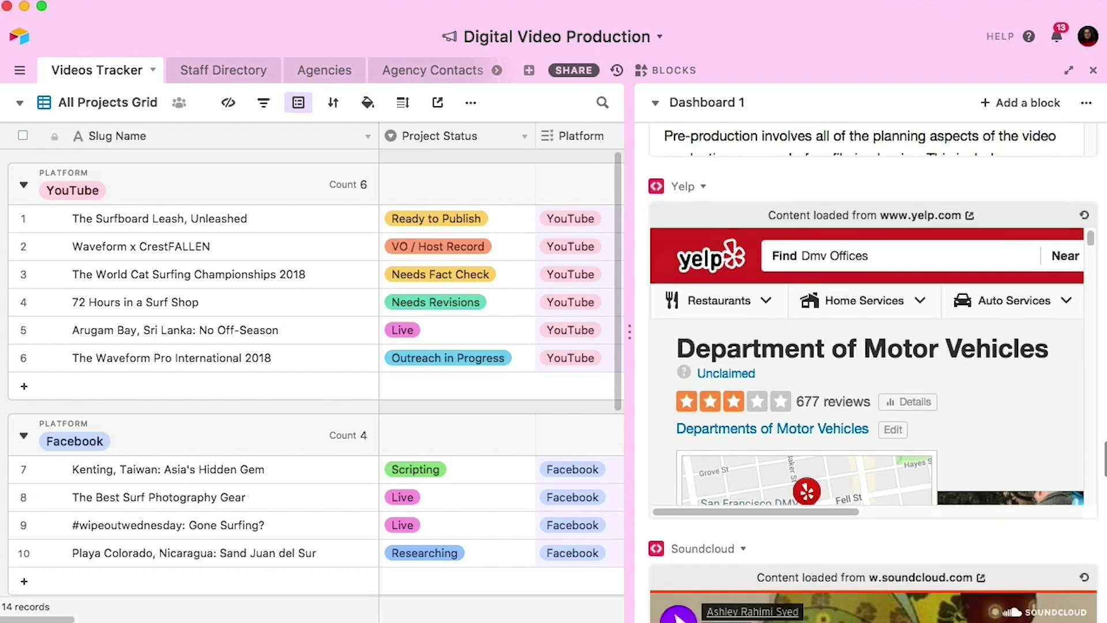
scroll(1101, 389, "down", 5)
scroll(1101, 390, "down", 3)
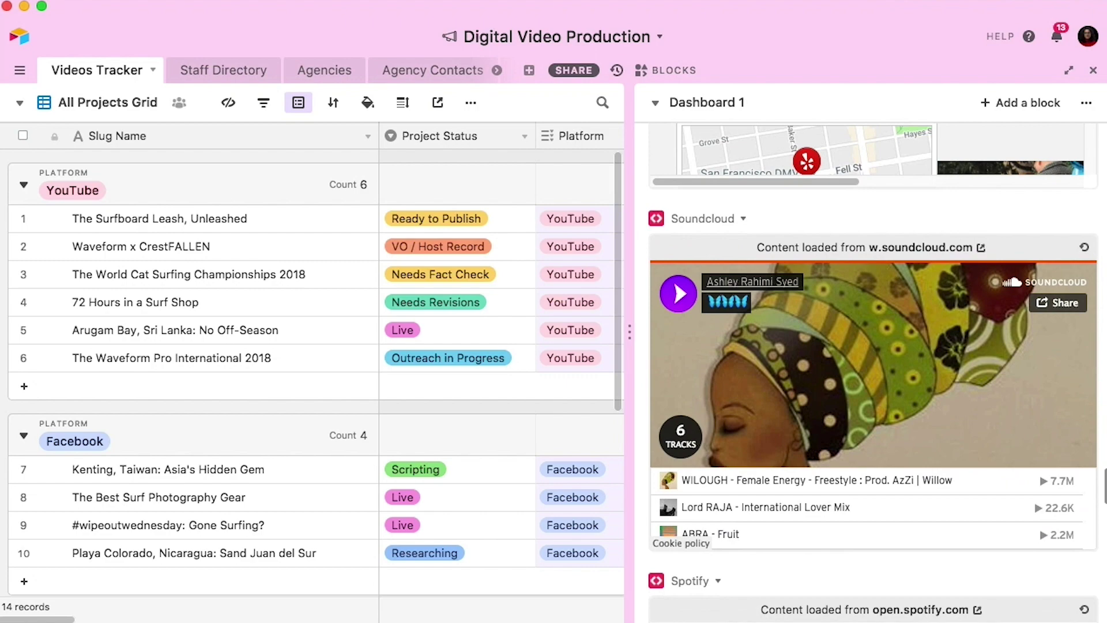
scroll(1101, 389, "down", 5)
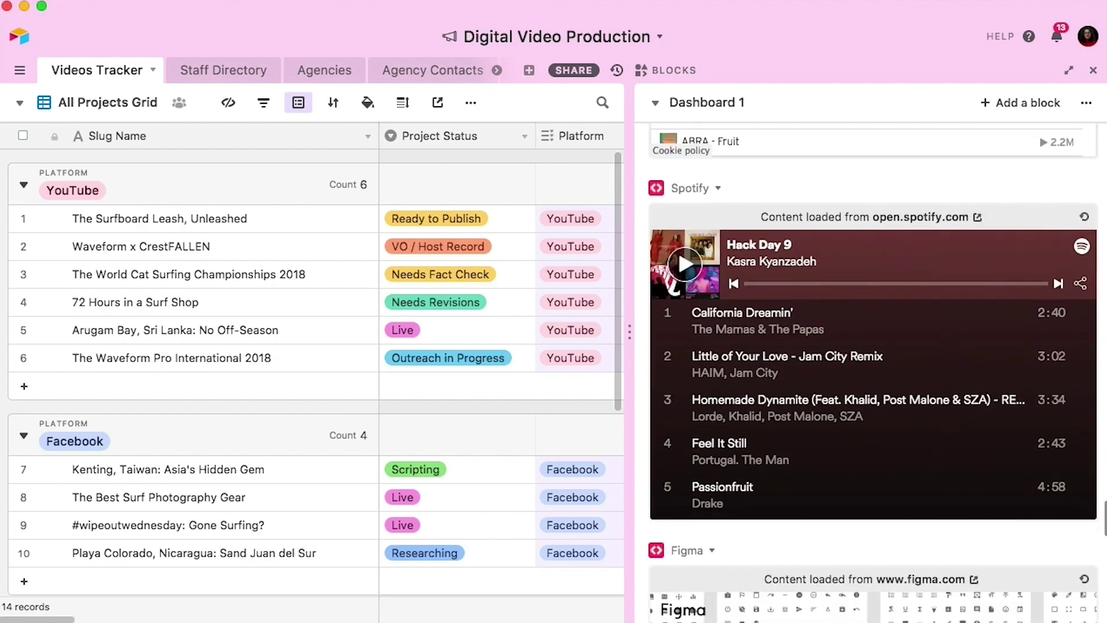
scroll(1100, 389, "down", 5)
scroll(1101, 390, "down", 5)
scroll(1100, 389, "down", 3)
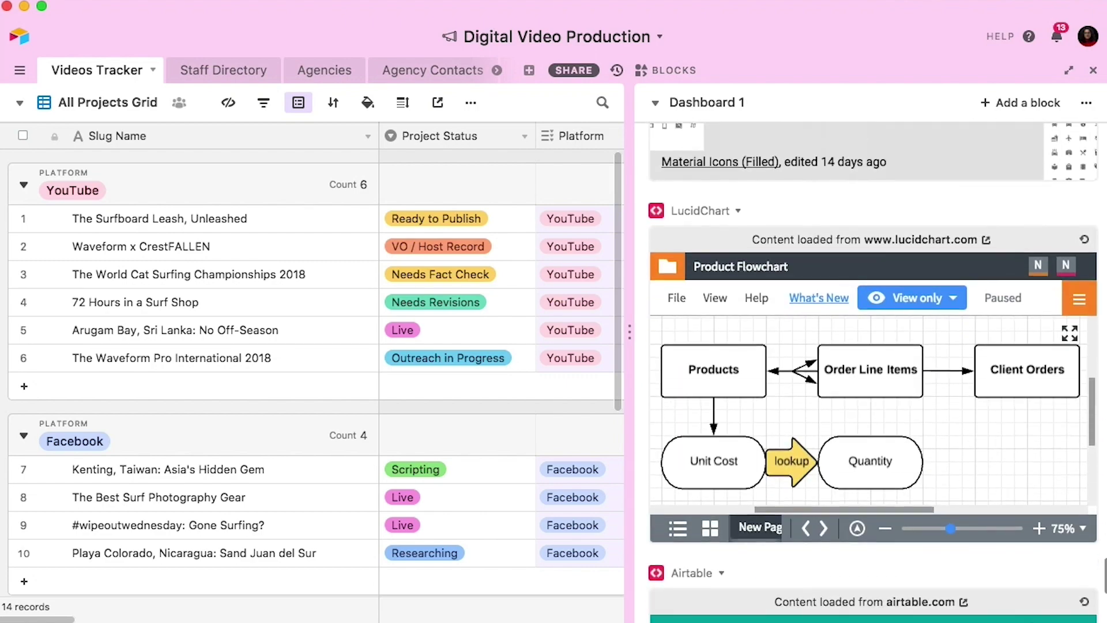
scroll(1100, 390, "down", 5)
scroll(1101, 389, "down", 5)
scroll(1101, 389, "down", 2)
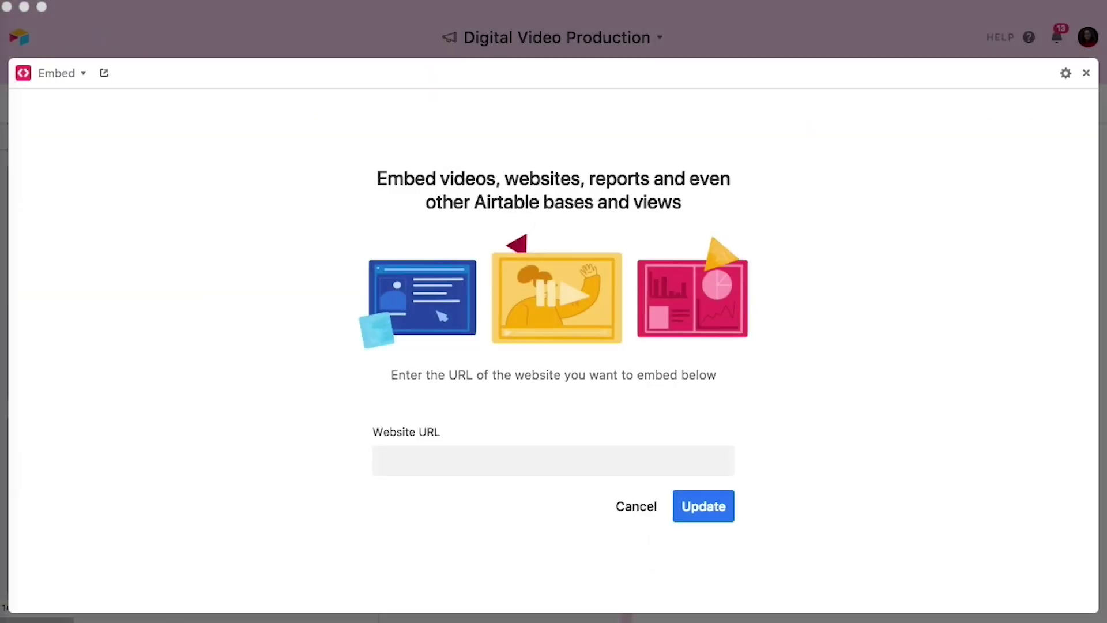
- Try embedding a SoundCloud playlist URL, then the New York Times site, in the Embed block
left_click(424, 459)
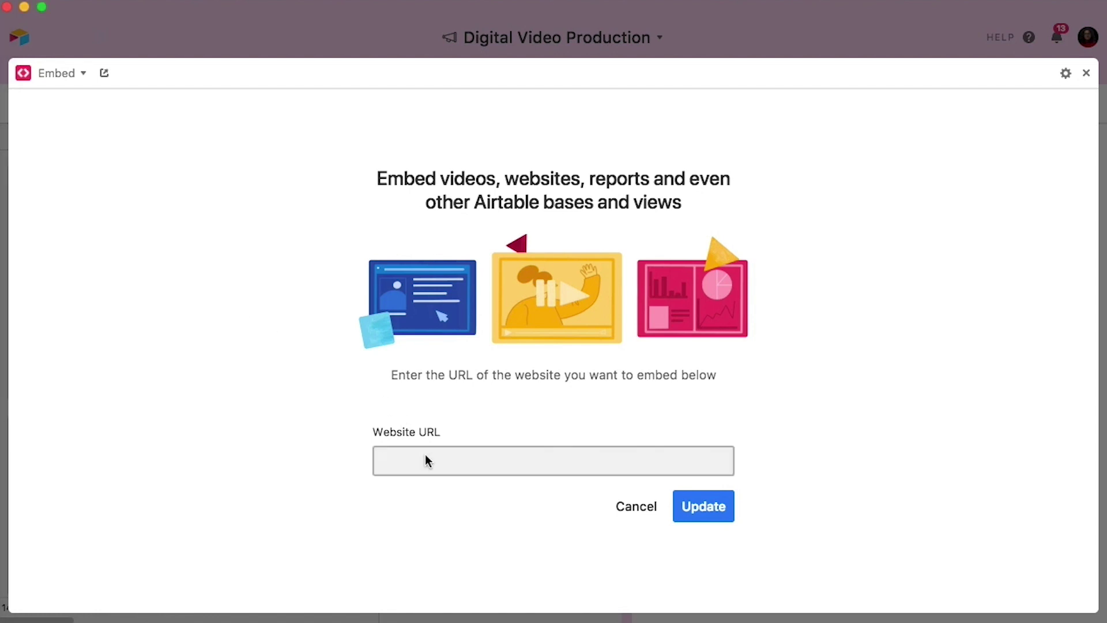
key("super+v")
left_click(681, 513)
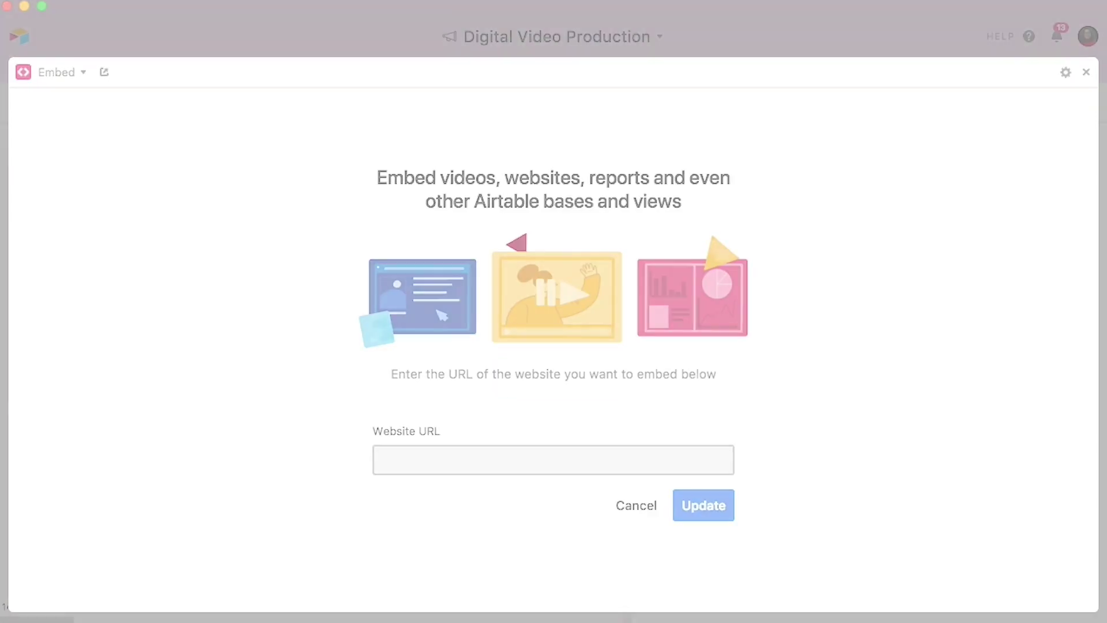
type("https://www.nytimes.com/")
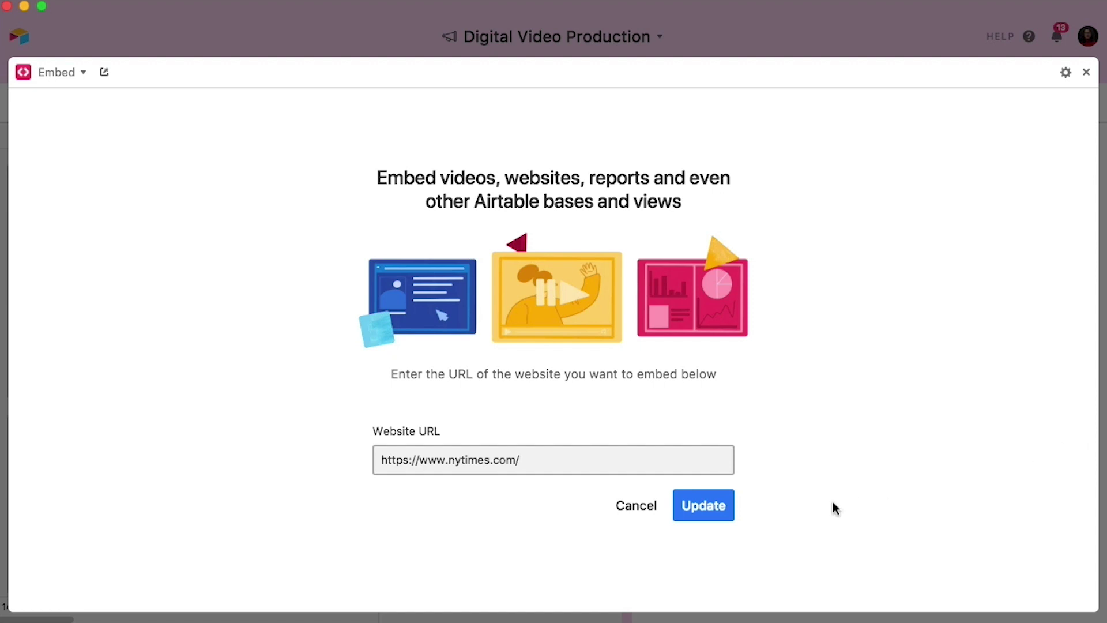
left_click(707, 510)
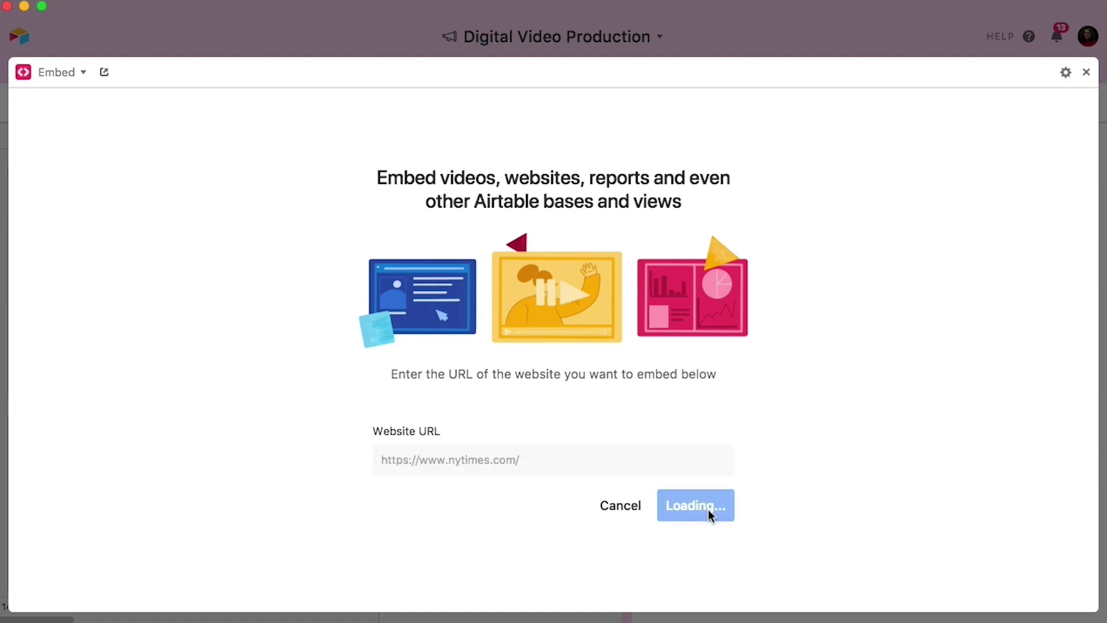